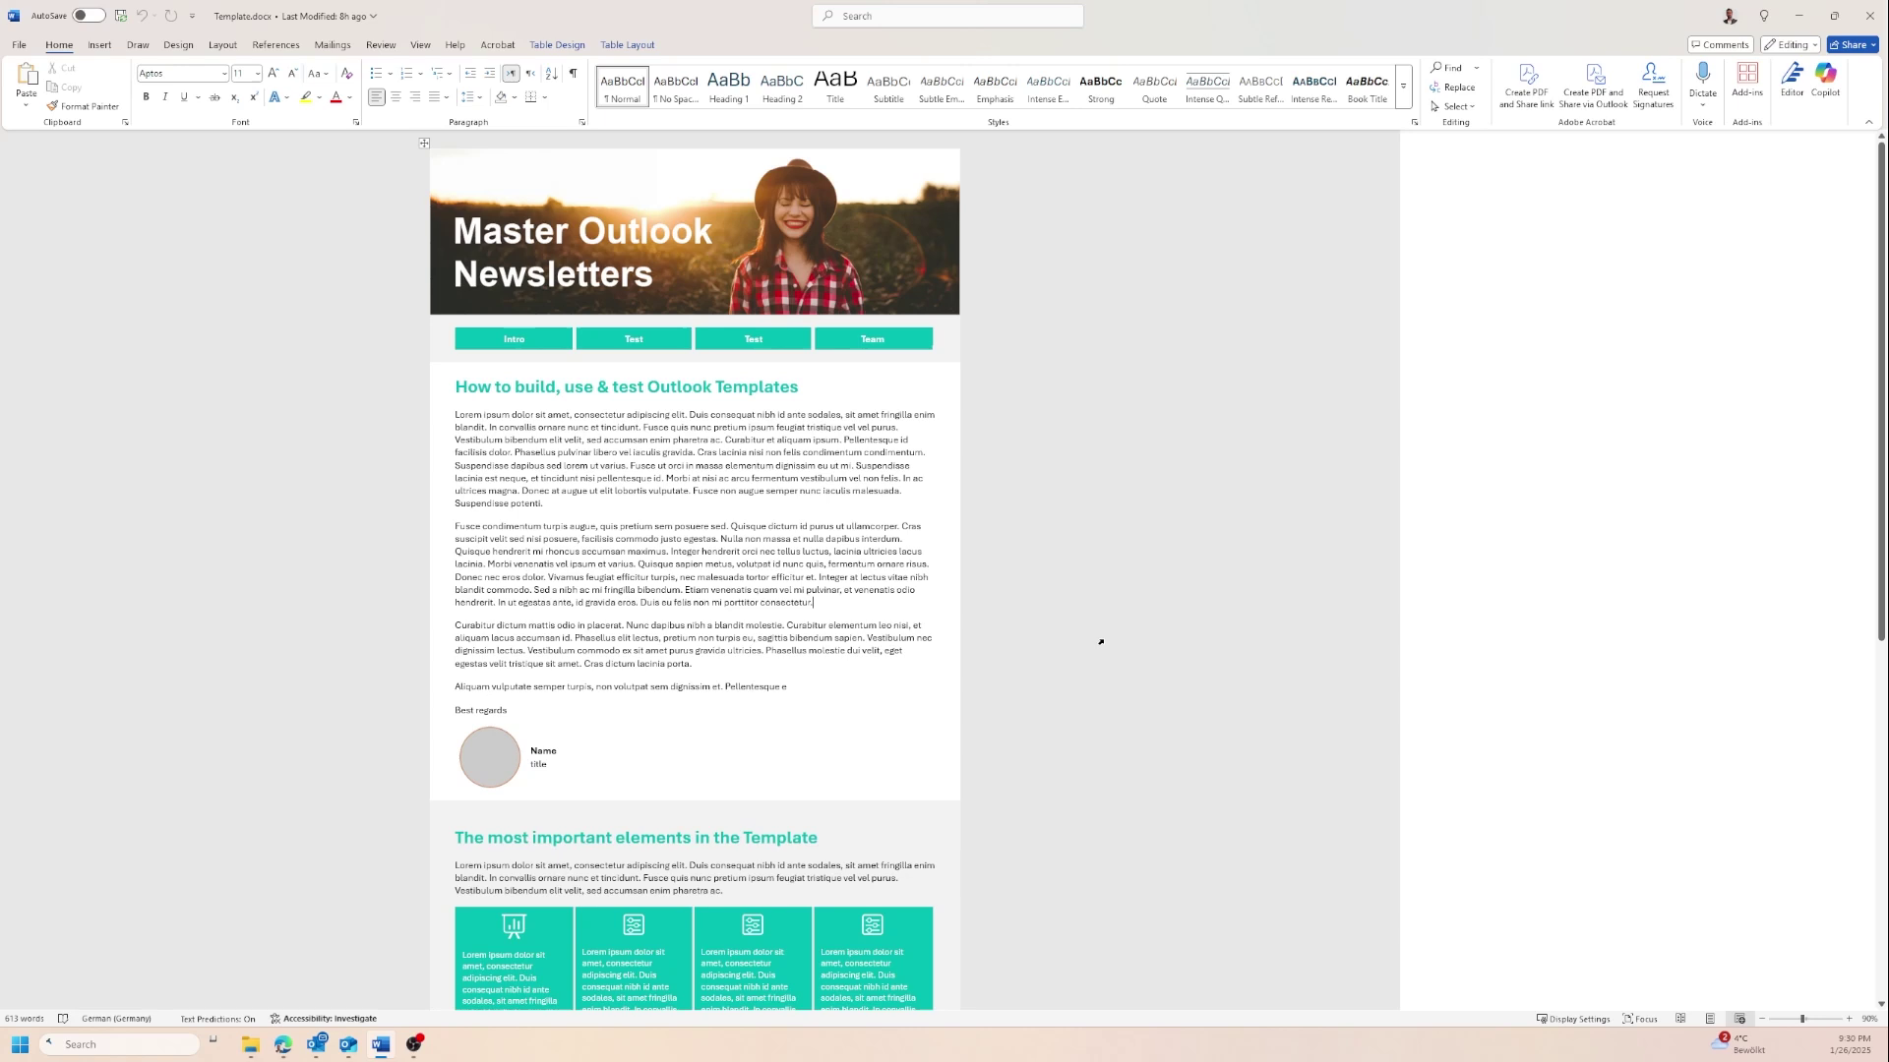
Preview the newsletter in Print Layout, return it to Web Layout, then glance at the mail draft.
click(1712, 1019)
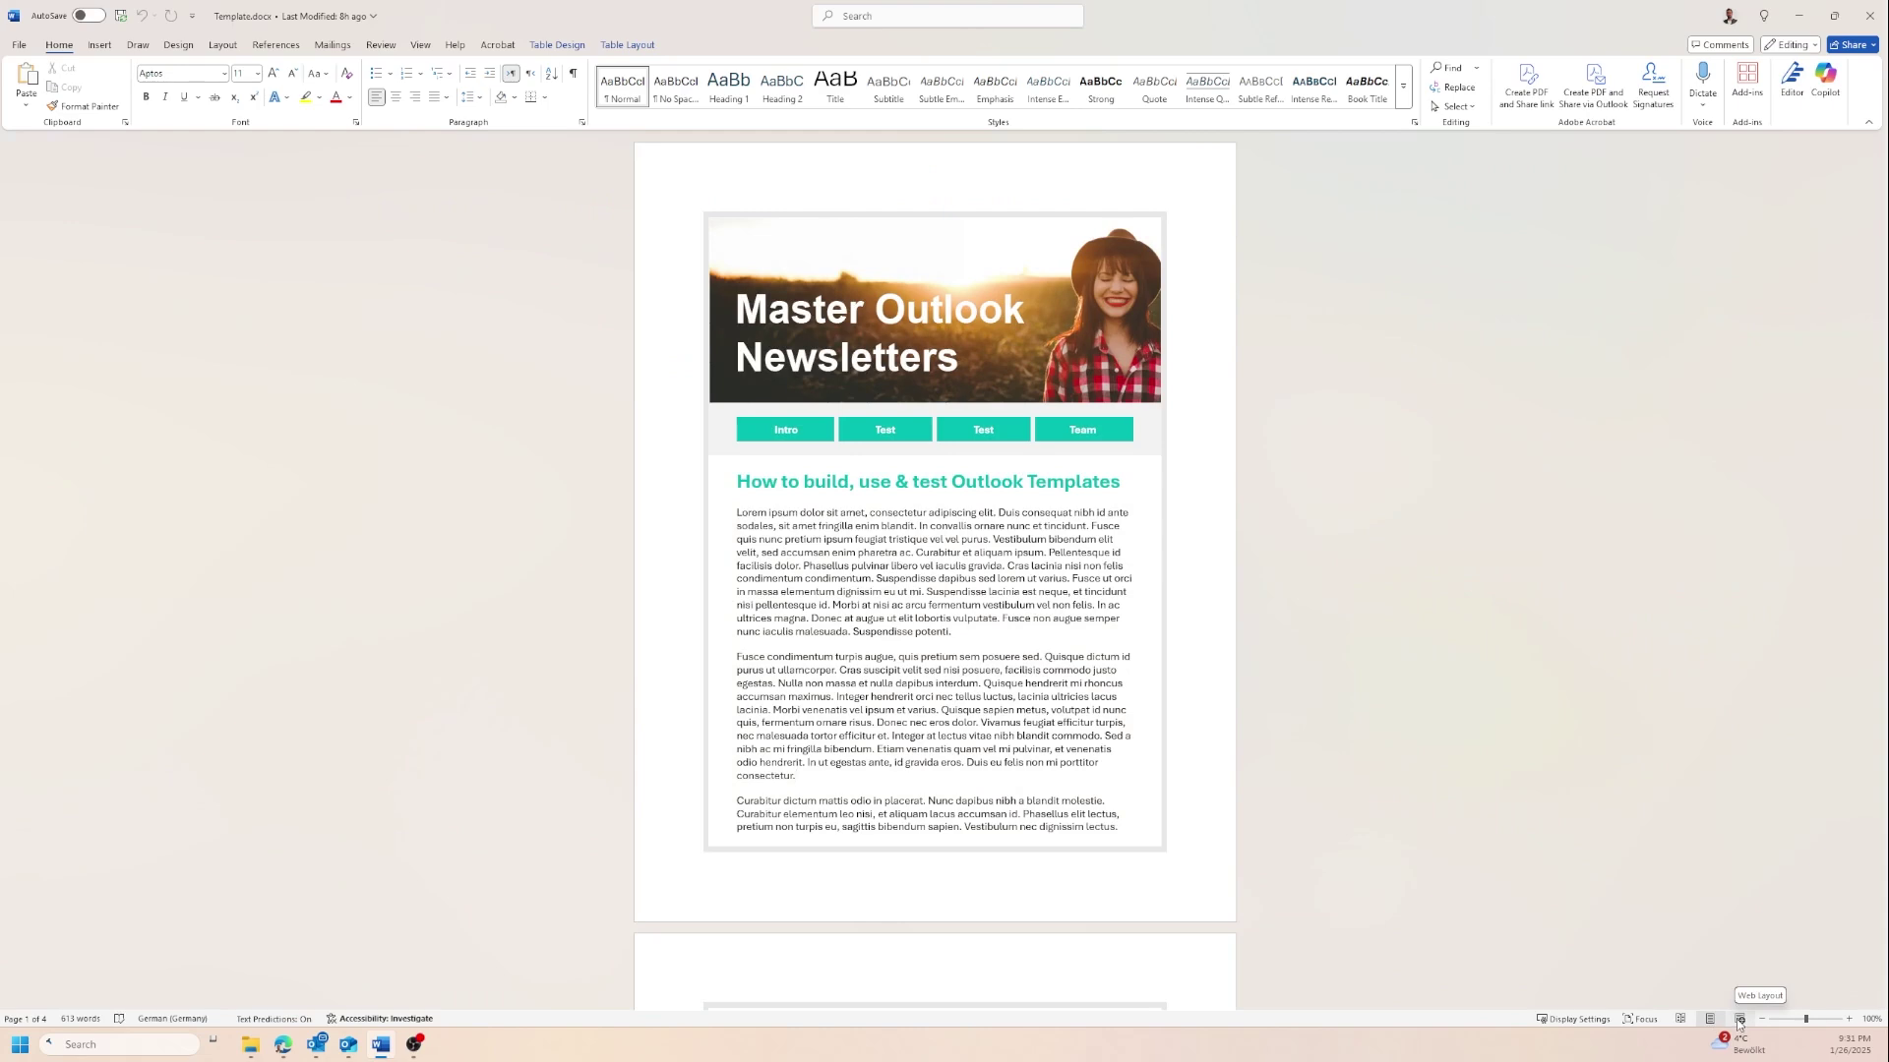
click(1739, 1021)
key(alt+Tab)
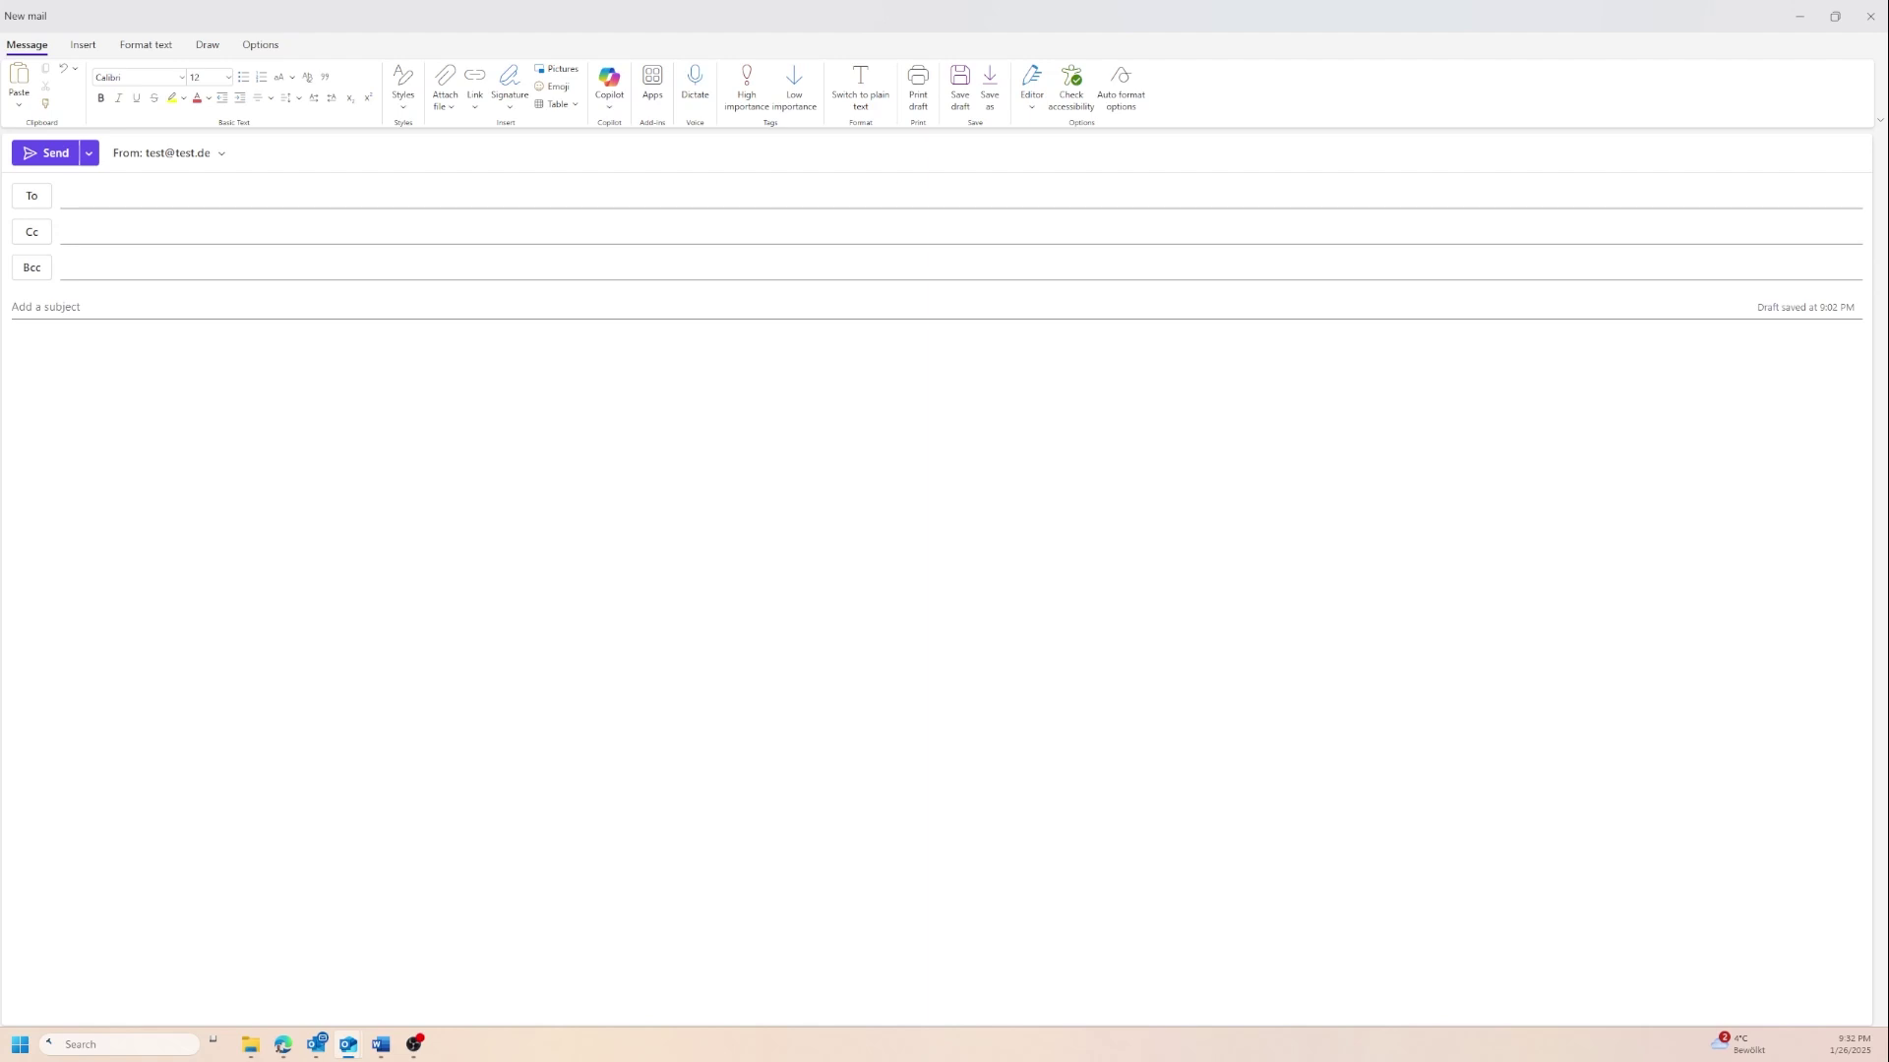
Copy the entire Word newsletter and paste it into the new Outlook mail body.
click(381, 1045)
key(ctrl+a)
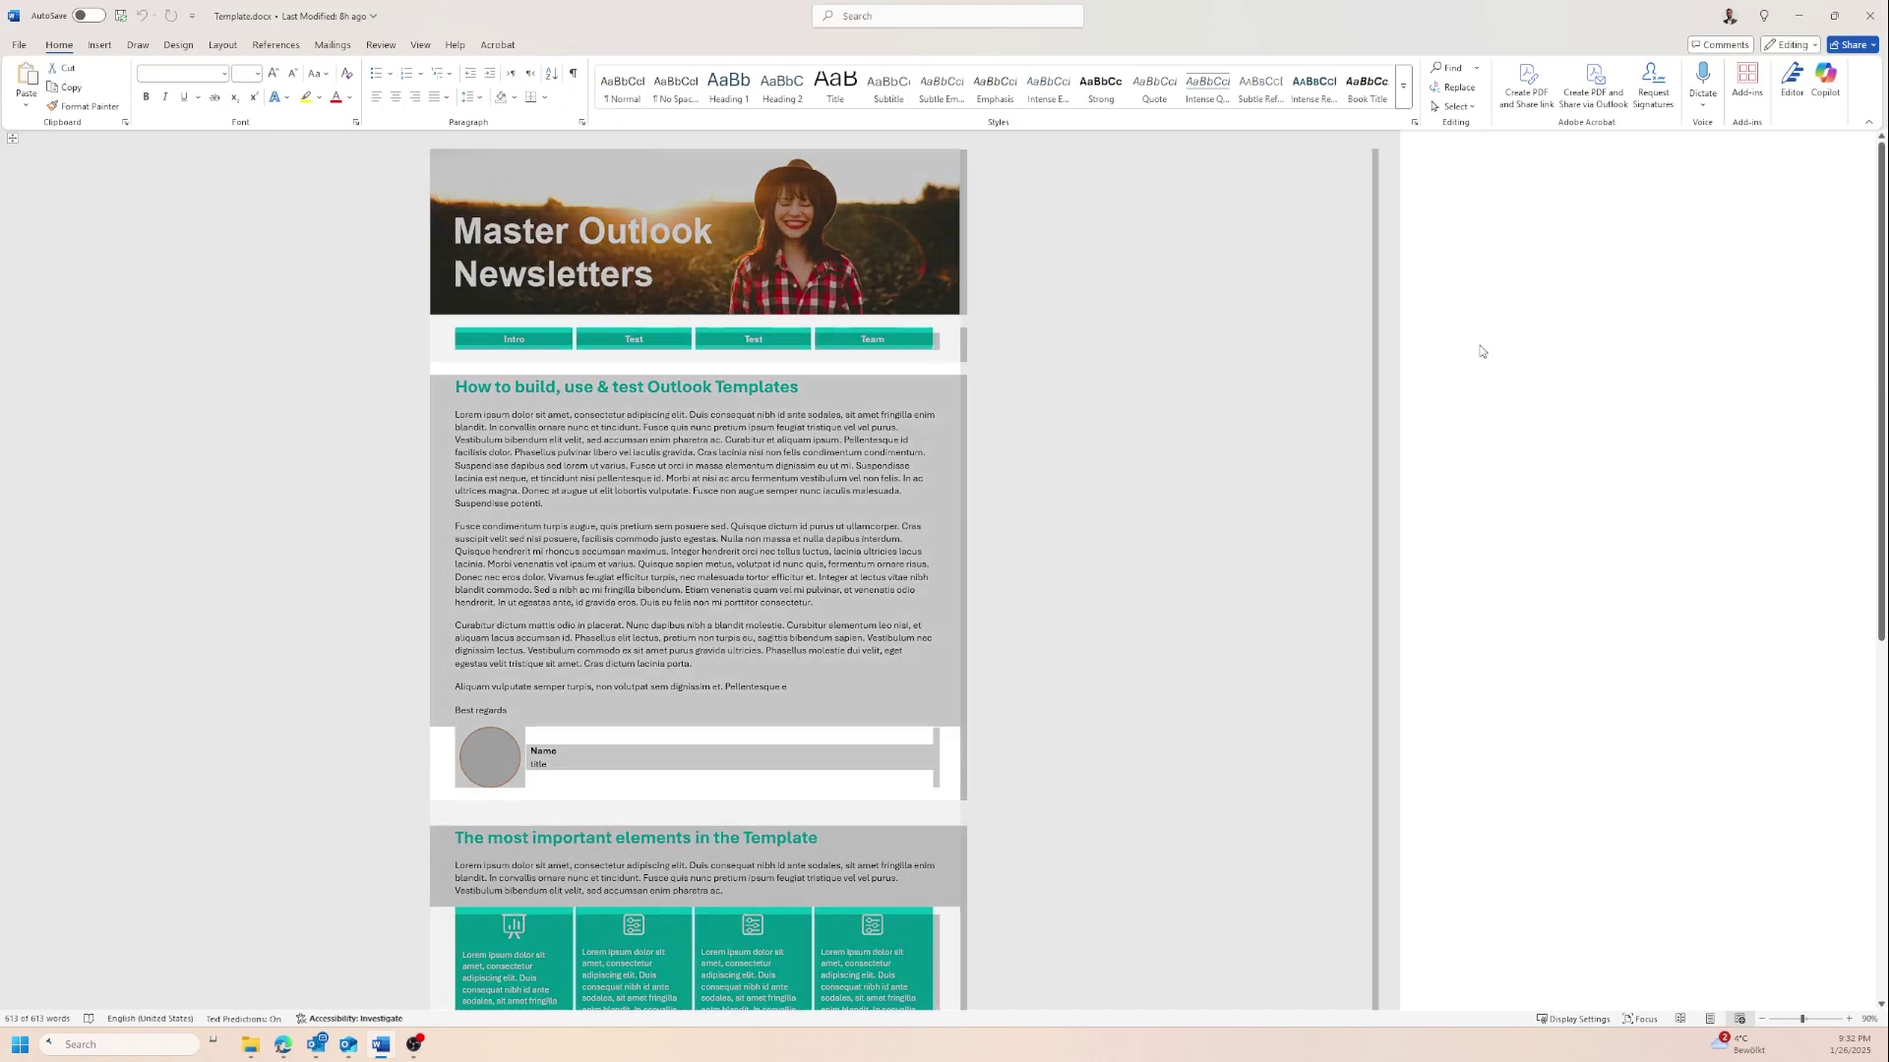
click(1797, 24)
key(ctrl+v)
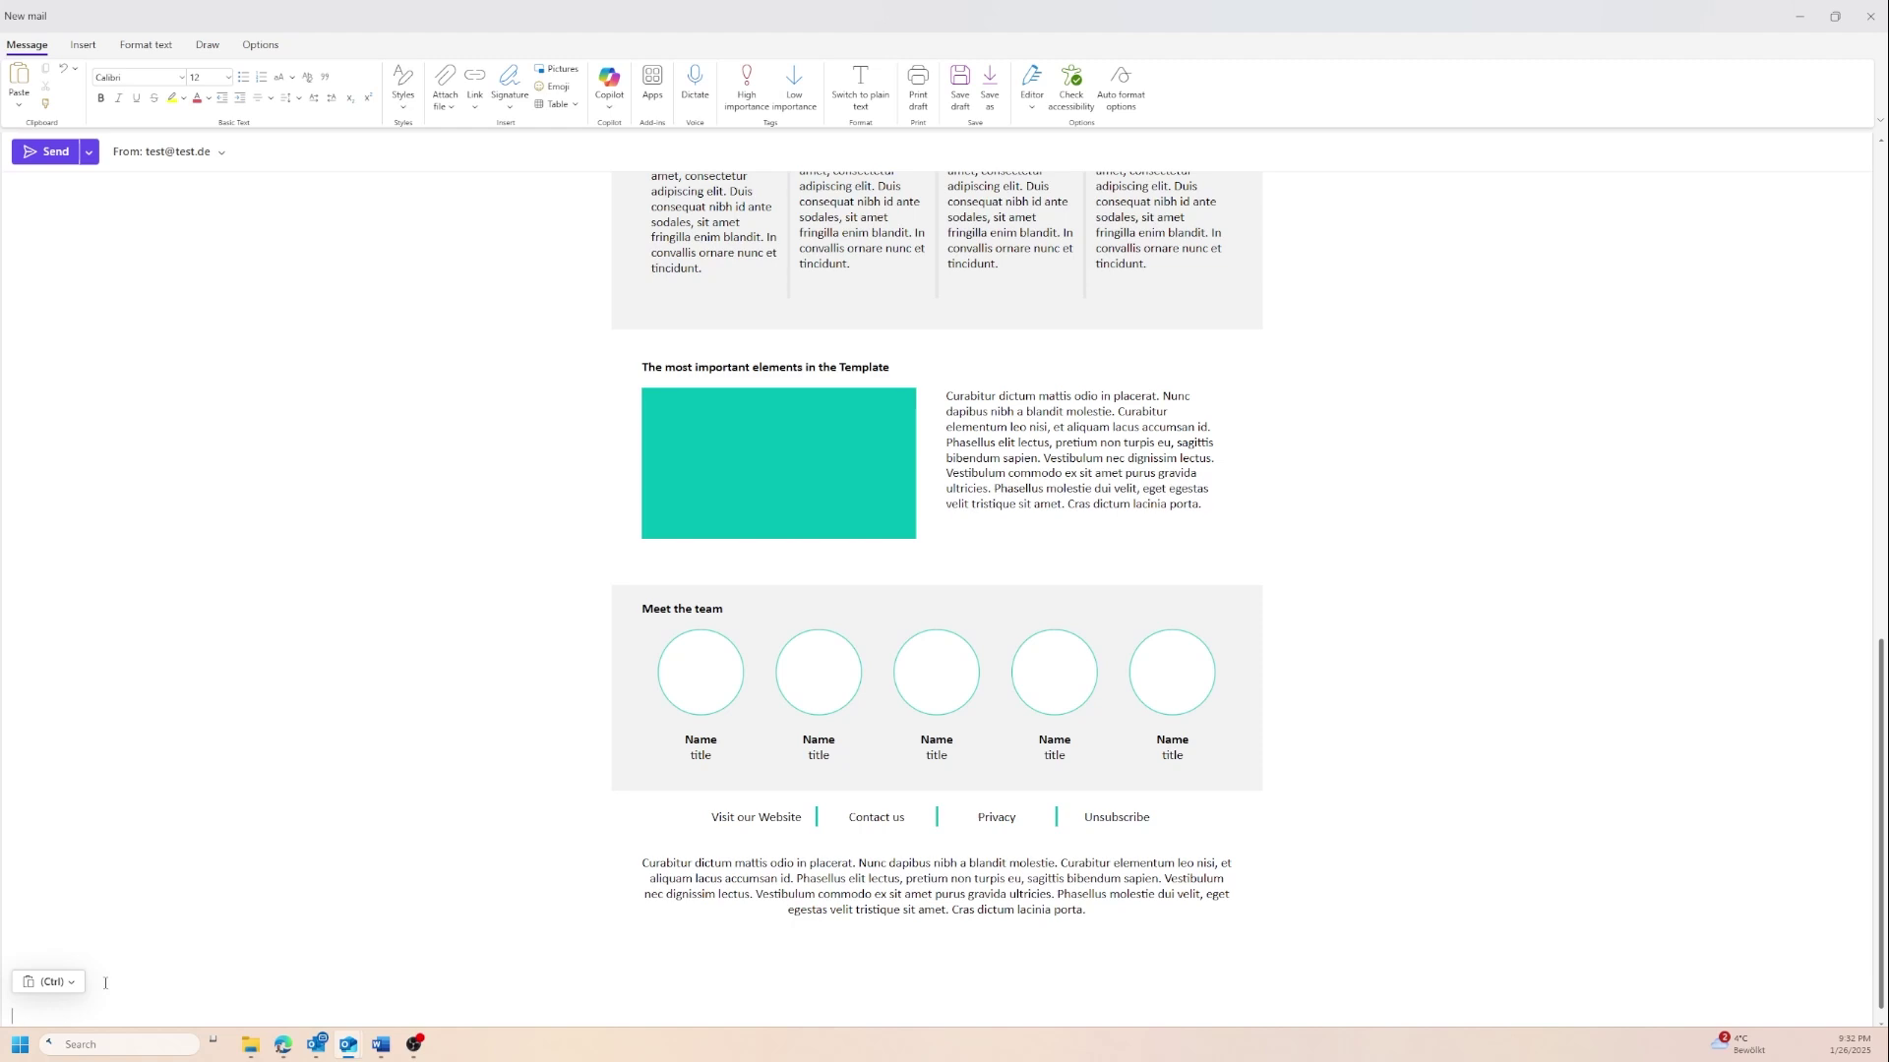
Apply Keep Source Formatting to the pasted newsletter and return to the top of the message.
click(49, 982)
click(111, 874)
scroll(1395, 730, up, 3)
scroll(1395, 731, up, 10)
Paste the newsletter into the classic Outlook message body with Keep Source Formatting.
click(1802, 23)
mouse_move(313, 1051)
click(390, 994)
right_click(733, 395)
click(790, 471)
click(789, 471)
Scroll through the pasted newsletter in classic Outlook and clear the selection.
scroll(1071, 505, up, 10)
scroll(857, 675, down, 3)
scroll(857, 675, down, 10)
scroll(905, 609, up, 12)
mouse_move(852, 519)
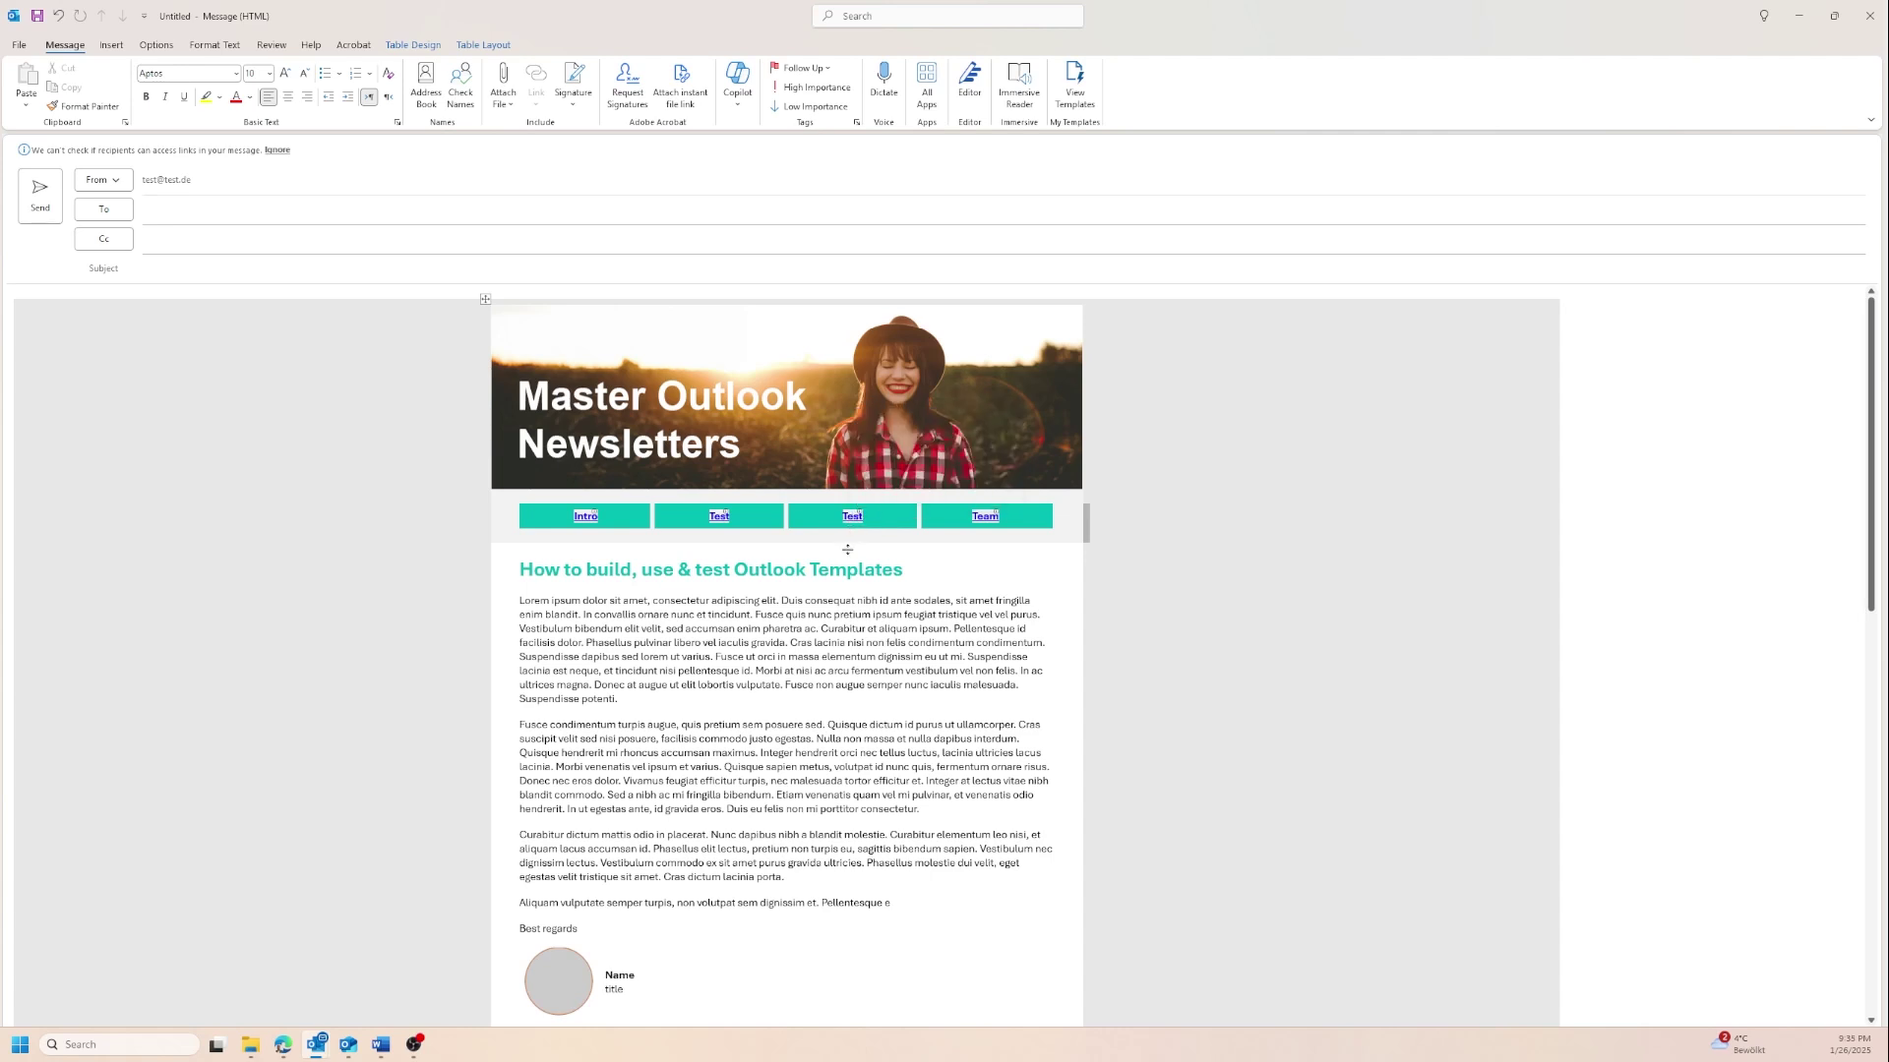
click(793, 983)
Paste the newsletter template into the Gmail compose message body.
mouse_move(284, 1044)
click(575, 971)
right_click(280, 228)
click(239, 228)
click(356, 368)
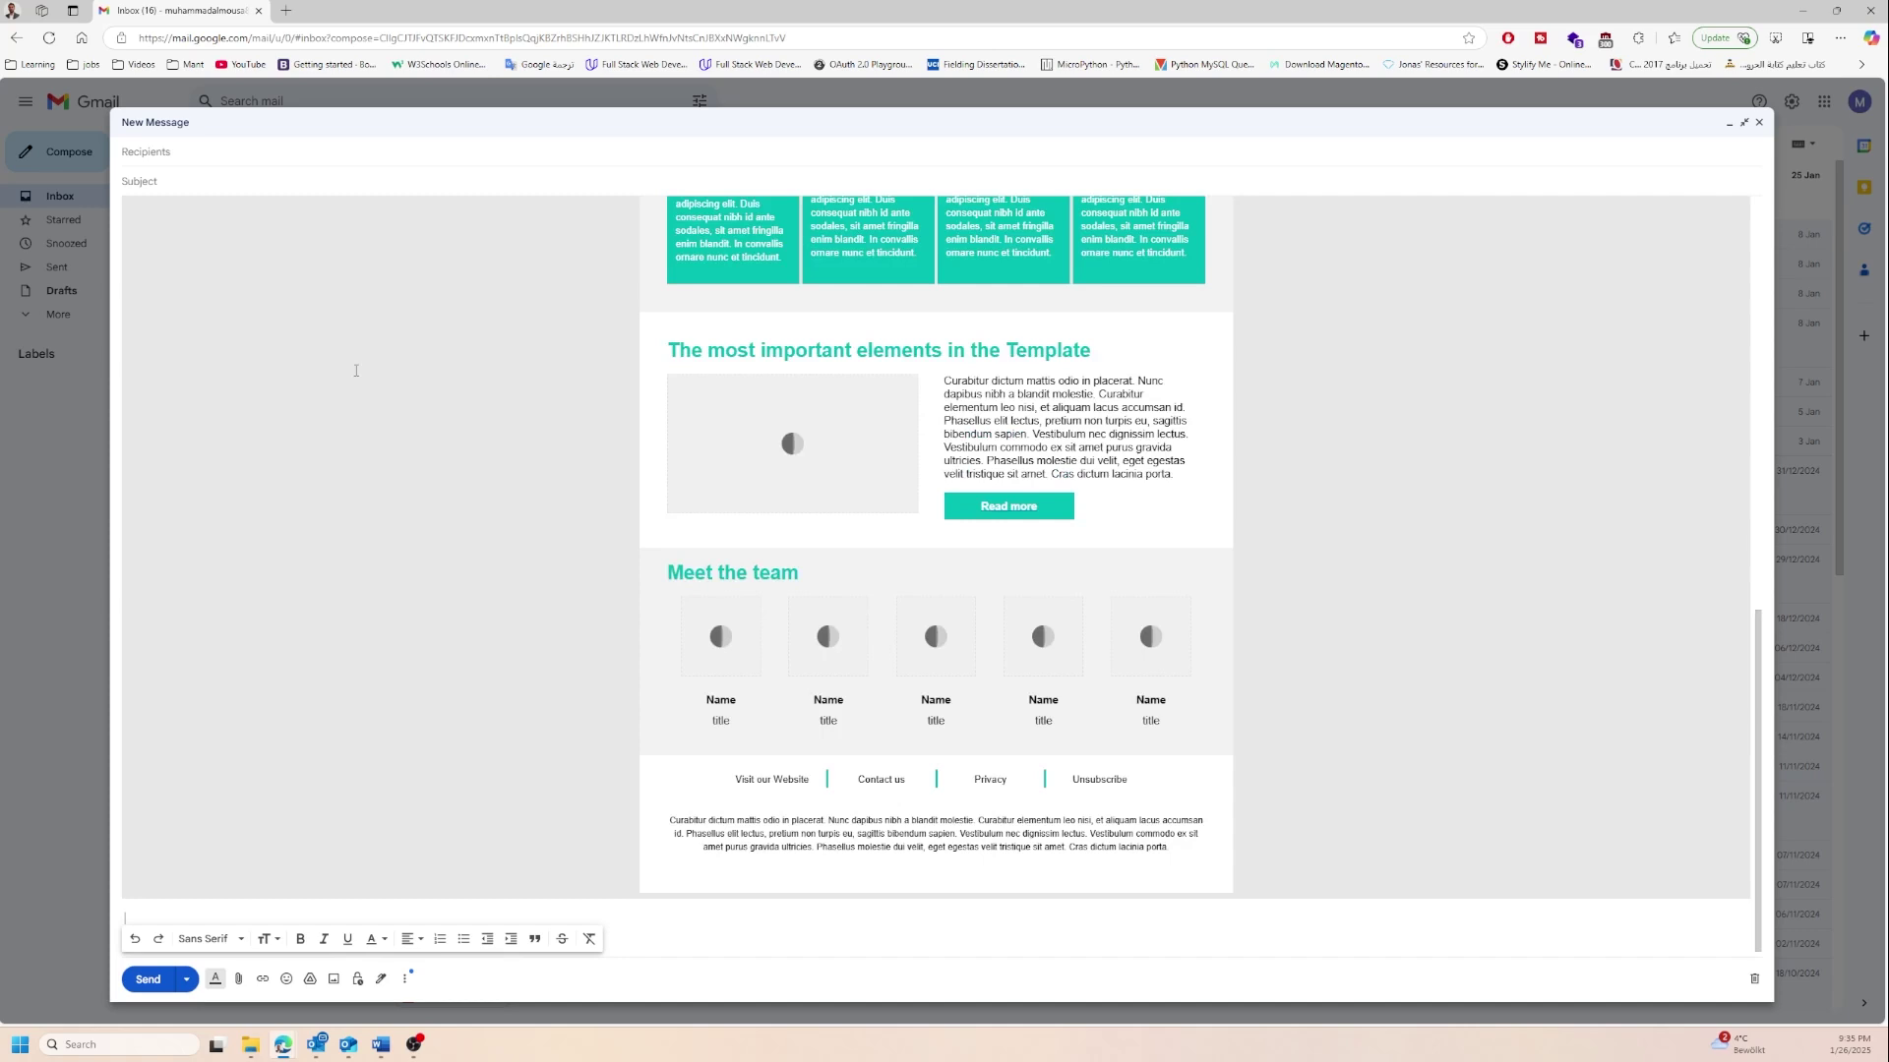
Enlarge the header banner image in the Gmail message by dragging its corner handle.
scroll(1144, 627, up, 10)
click(1025, 308)
drag(1055, 337, 1237, 383)
Save the Word newsletter as a Web Page (*.htm; *.html) file named Template.htm.
click(382, 1047)
click(1125, 602)
click(20, 46)
click(42, 272)
click(1180, 132)
click(519, 272)
click(1289, 148)
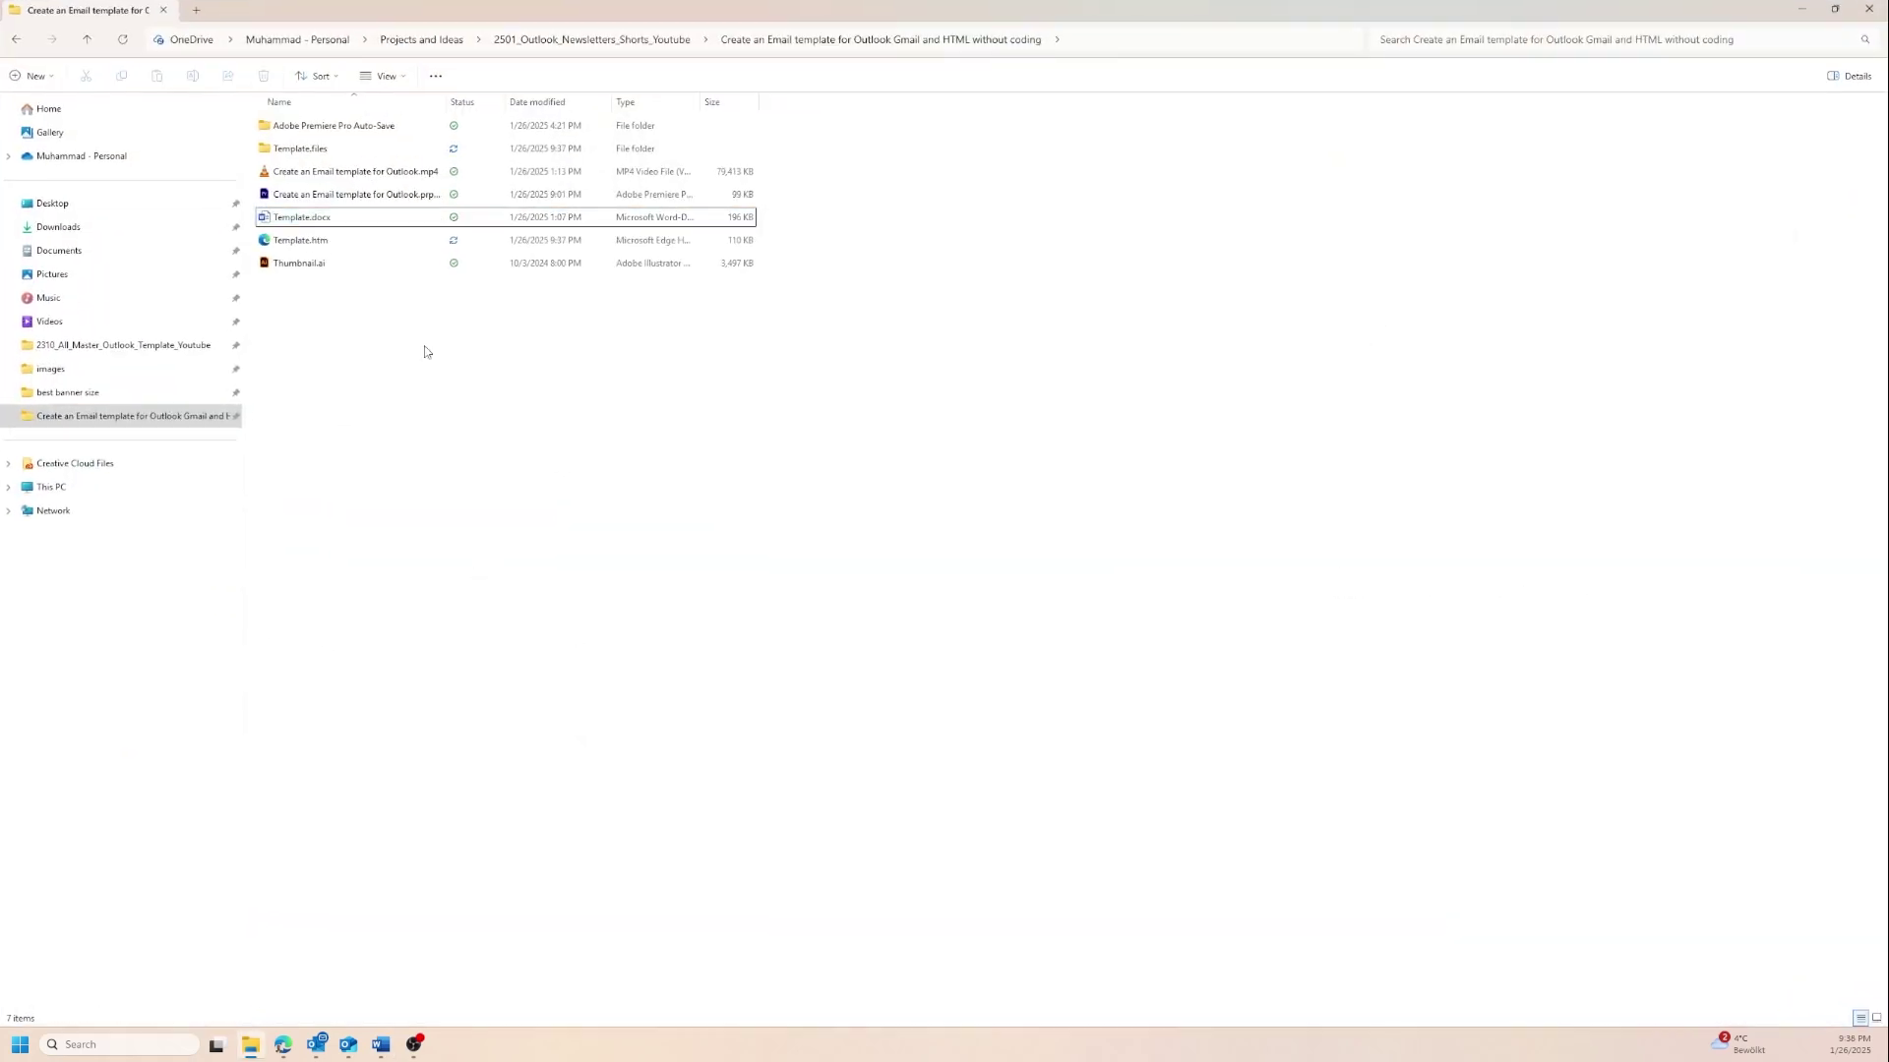
Show the full extended context menu for Template.htm in File Explorer.
click(303, 248)
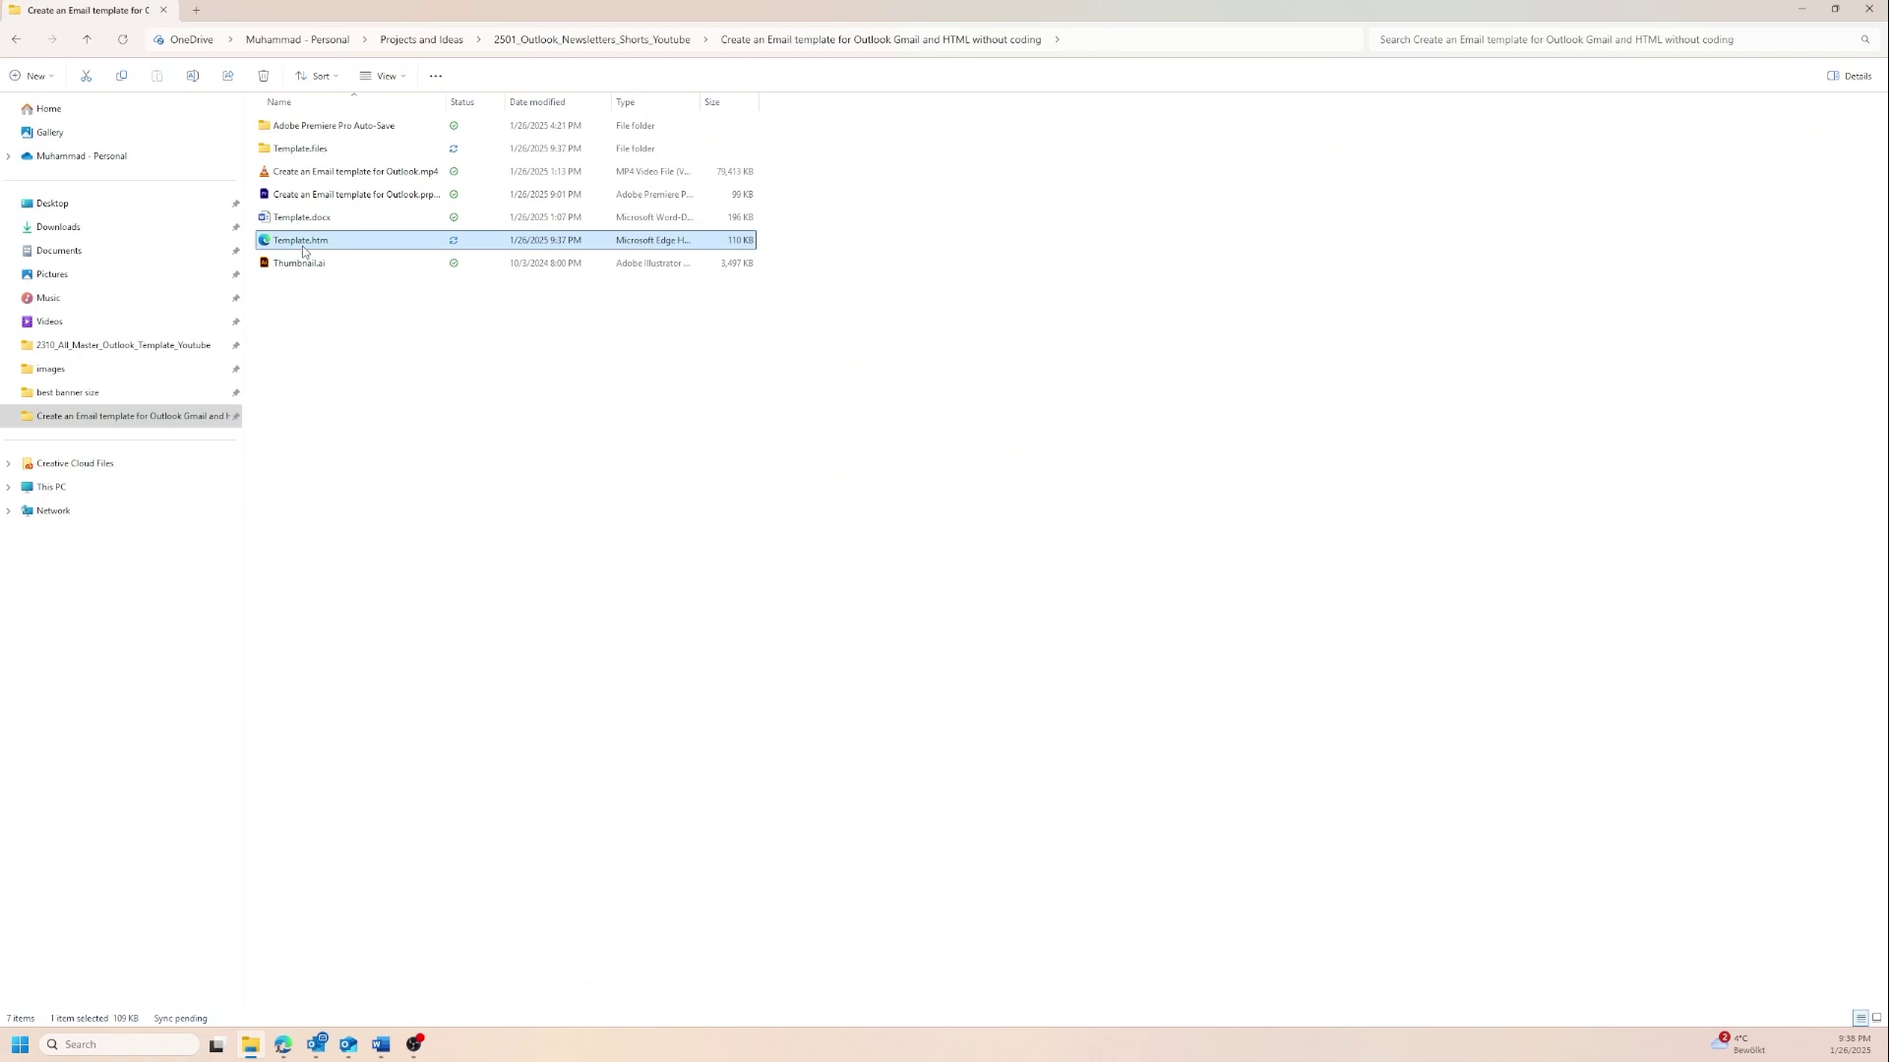
right_click(657, 554)
click(745, 801)
Open Template.htm in VS Code, run it with Live Server, and snap browser and editor side by side.
click(723, 812)
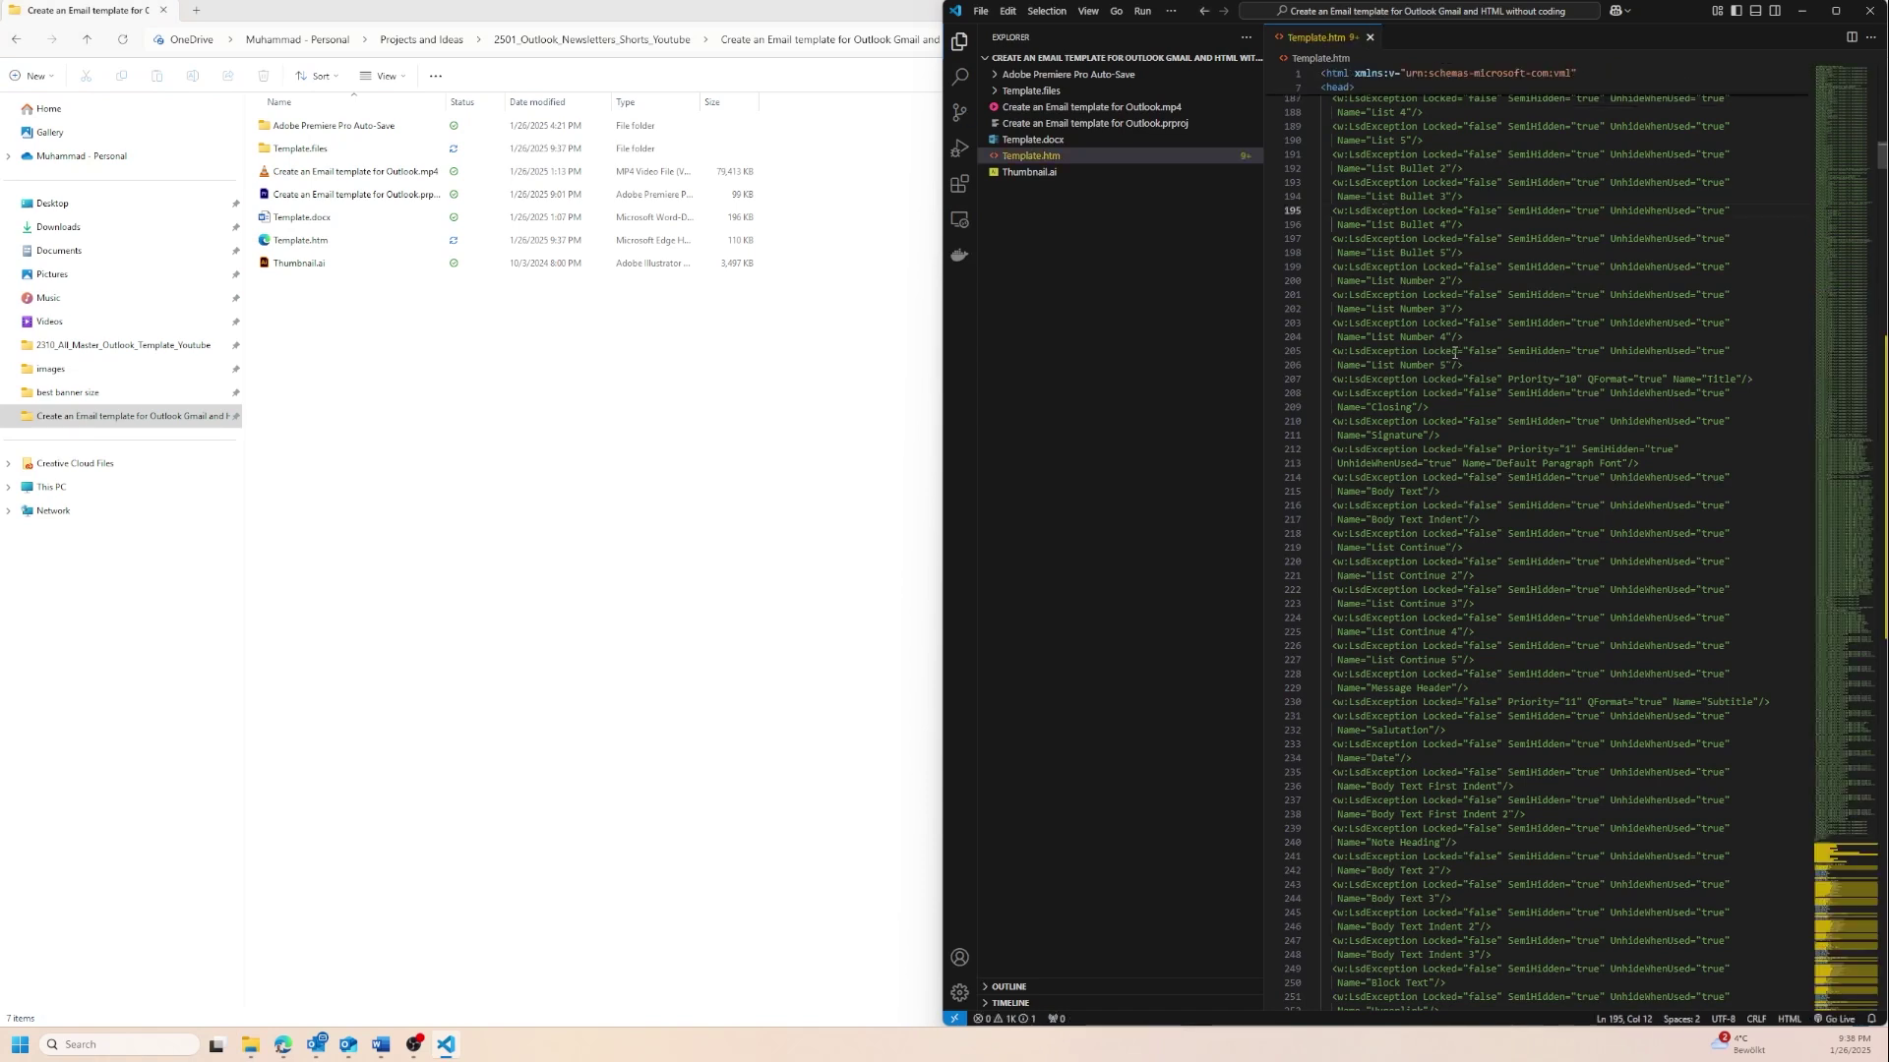
right_click(1454, 352)
click(1493, 616)
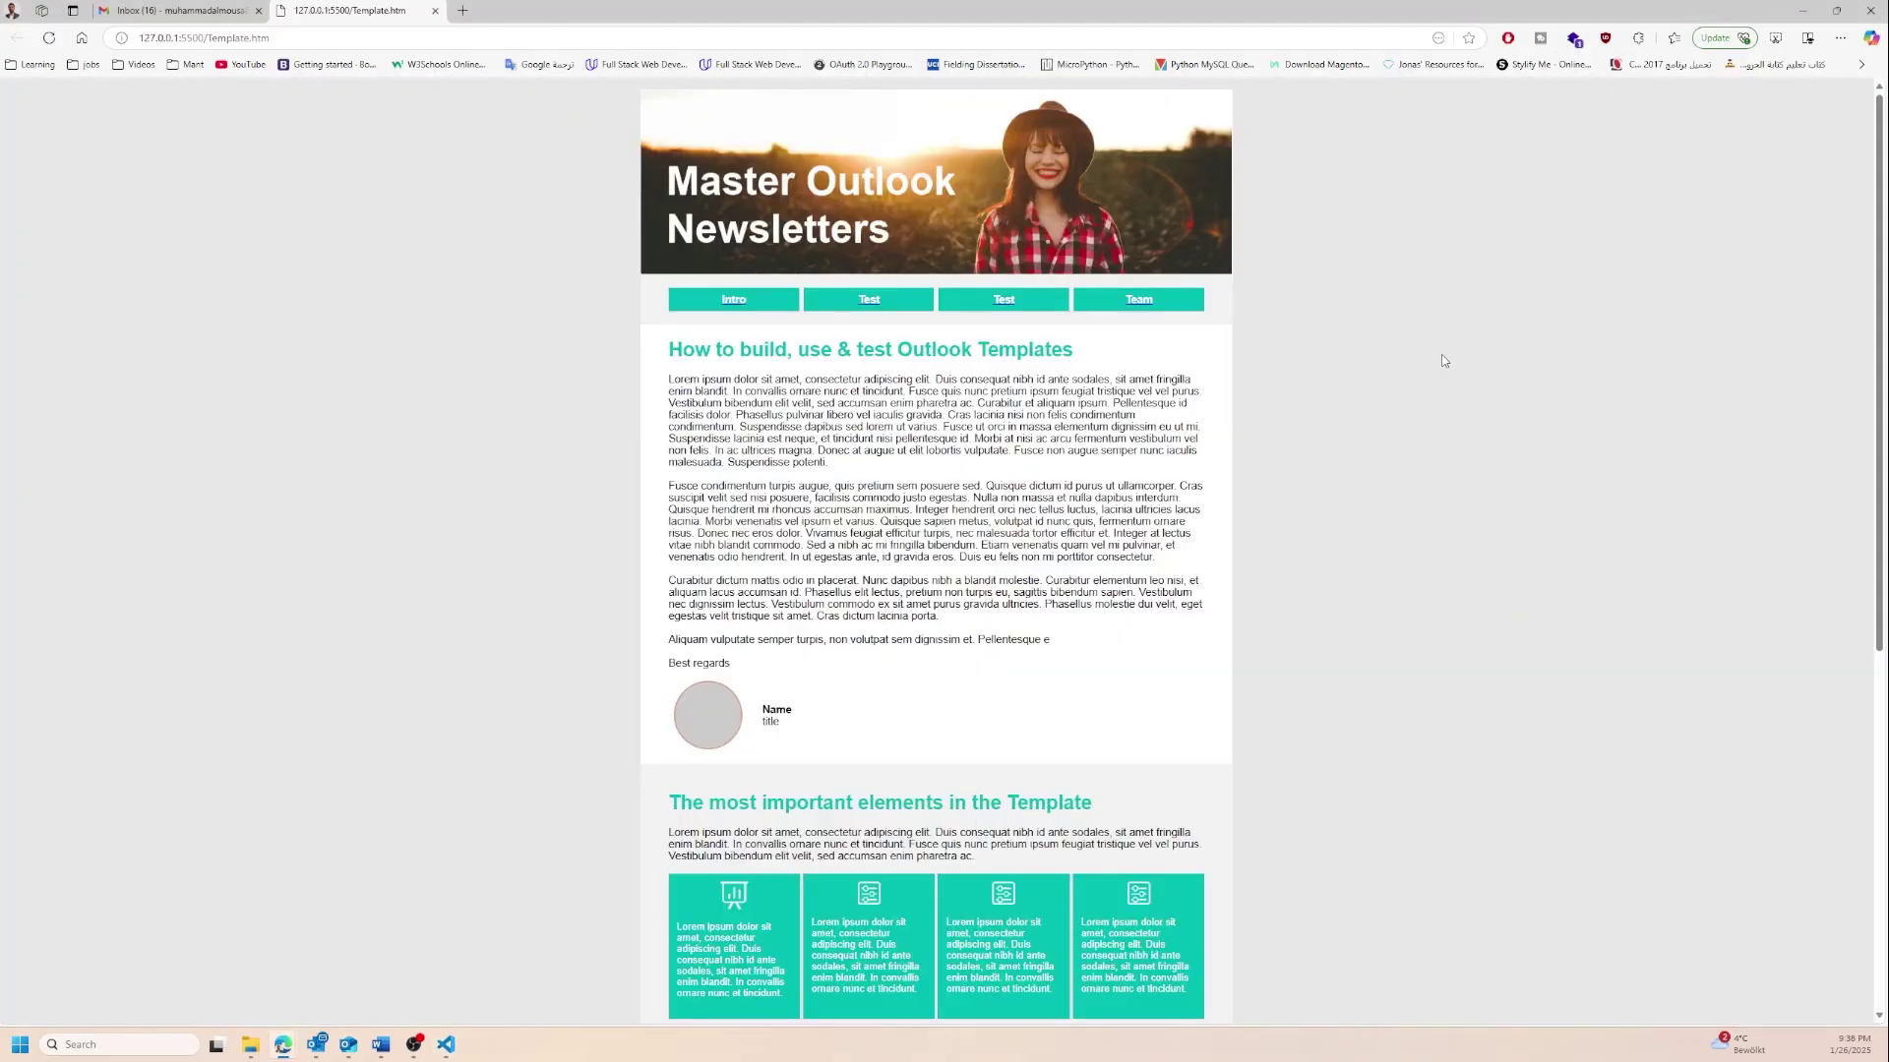
key(super+Left)
click(1007, 281)
Check the installed Live Server extension, then hide the side panel to widen the code.
click(967, 199)
mouse_move(1077, 362)
scroll(1491, 547, down, 20)
key(ctrl+b)
Delete the long block of Word-generated style code near the top of Template.htm.
click(1401, 488)
scroll(1426, 591, down, 20)
scroll(1457, 682, down, 10)
drag(1416, 767, 969, 273)
key(Delete)
Scroll down the code and select the '<p class=MsoNormal style' text on line 1220.
click(1170, 384)
scroll(1278, 504, down, 15)
scroll(1279, 504, down, 20)
scroll(1138, 535, down, 14)
scroll(1307, 681, down, 20)
scroll(1305, 773, down, 20)
scroll(1306, 778, down, 20)
scroll(1262, 776, down, 20)
drag(1881, 503, 1866, 777)
click(1153, 463)
drag(1063, 464, 1218, 462)
scroll(1291, 510, up, 4)
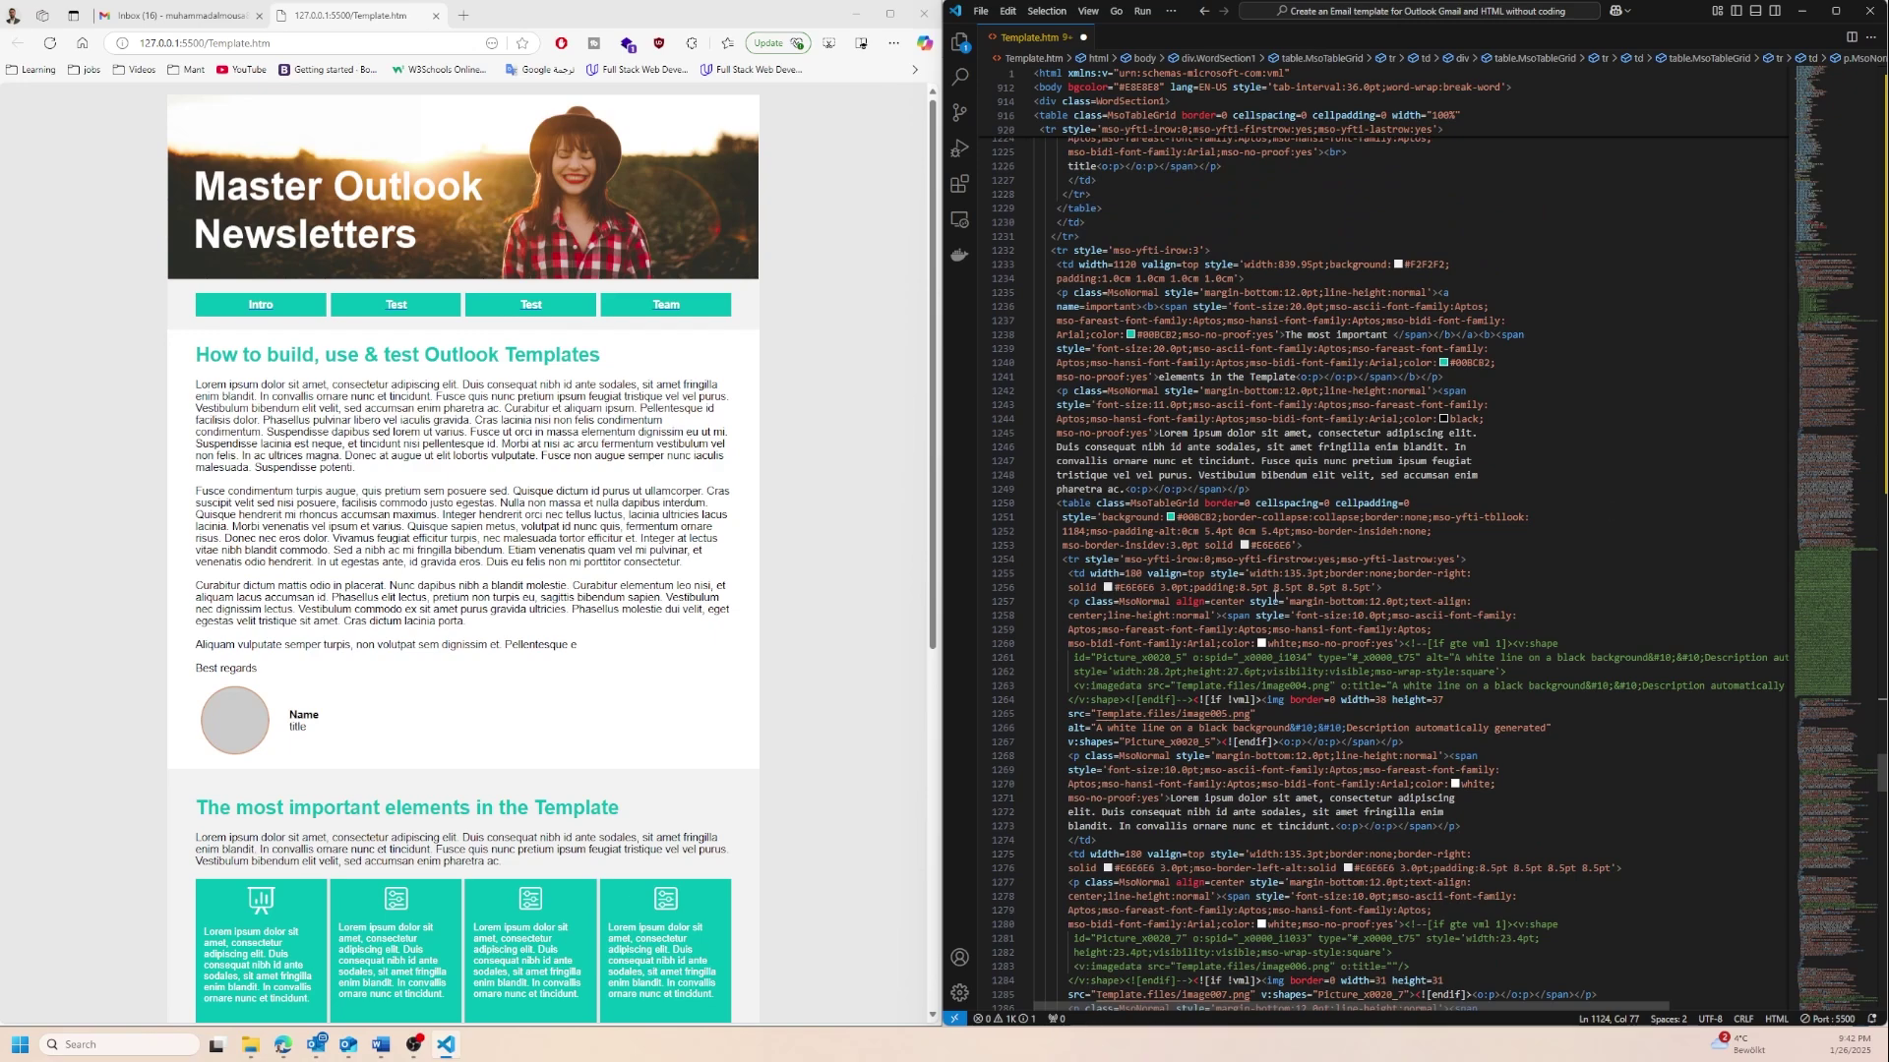
scroll(1276, 596, down, 6)
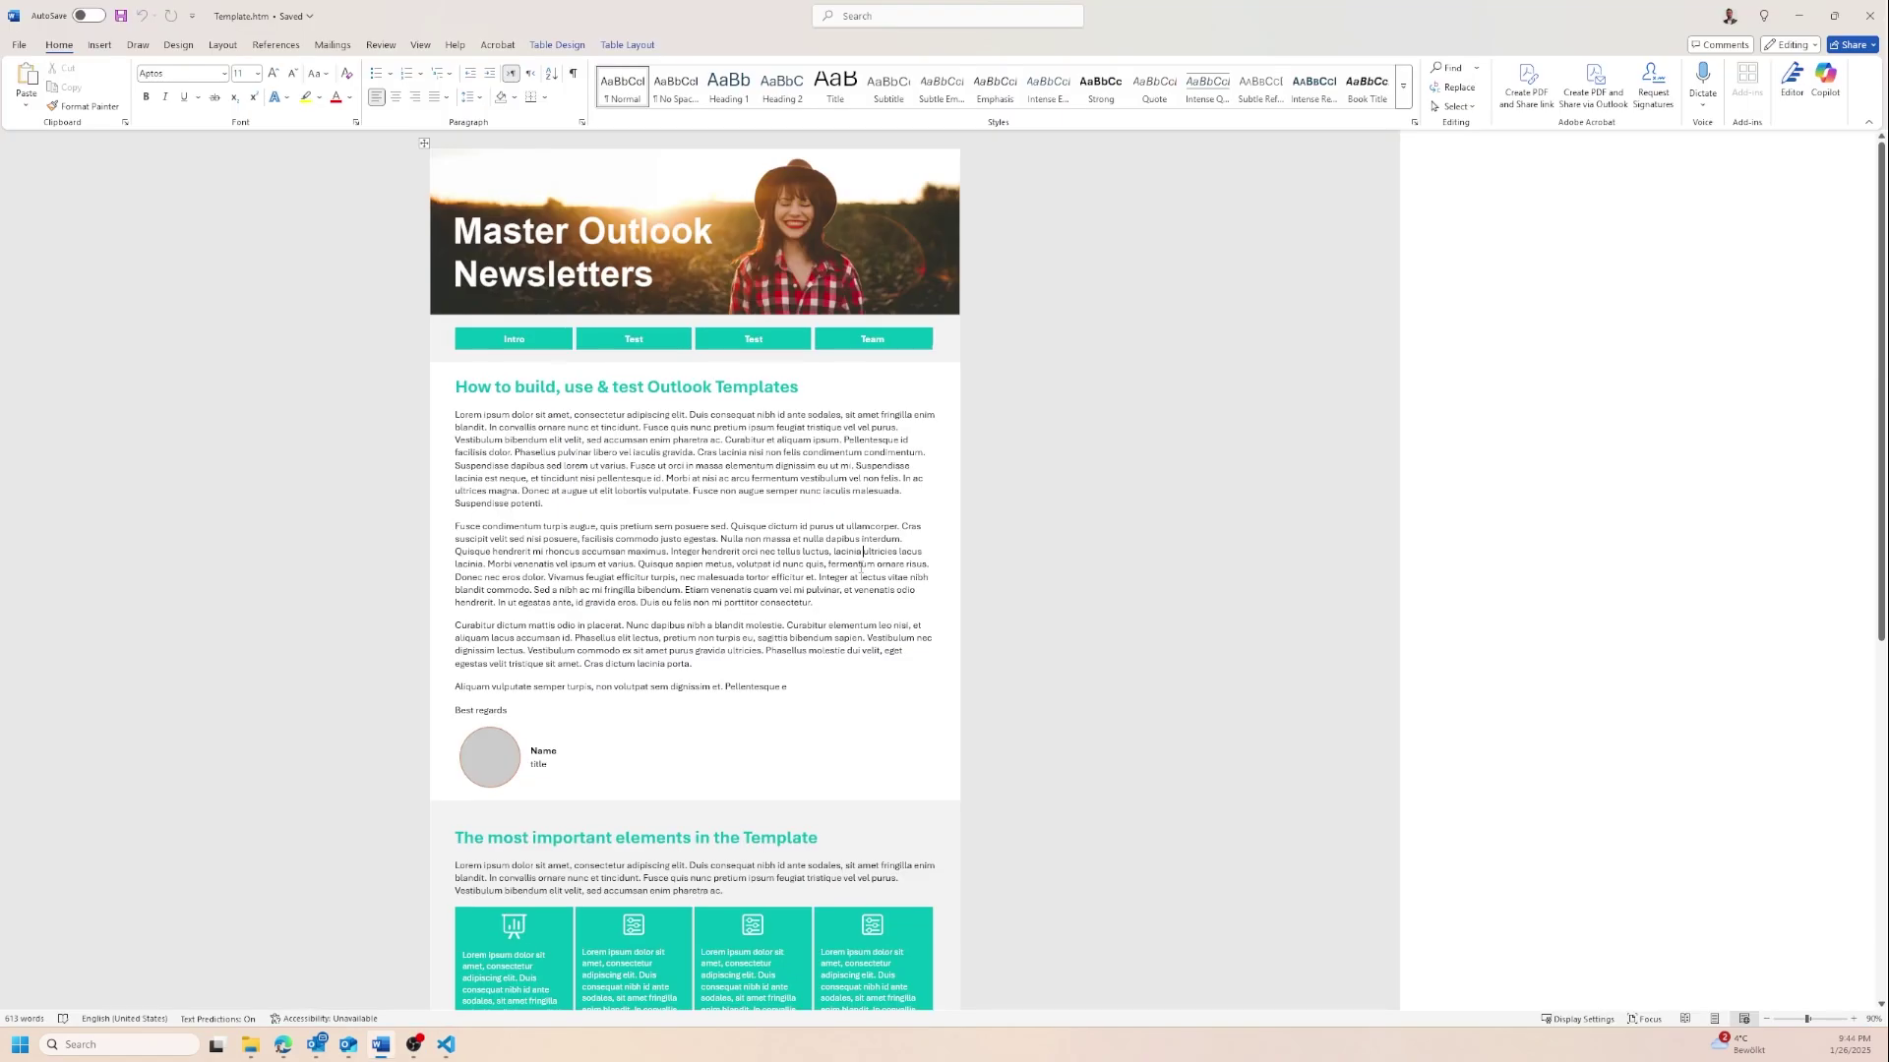